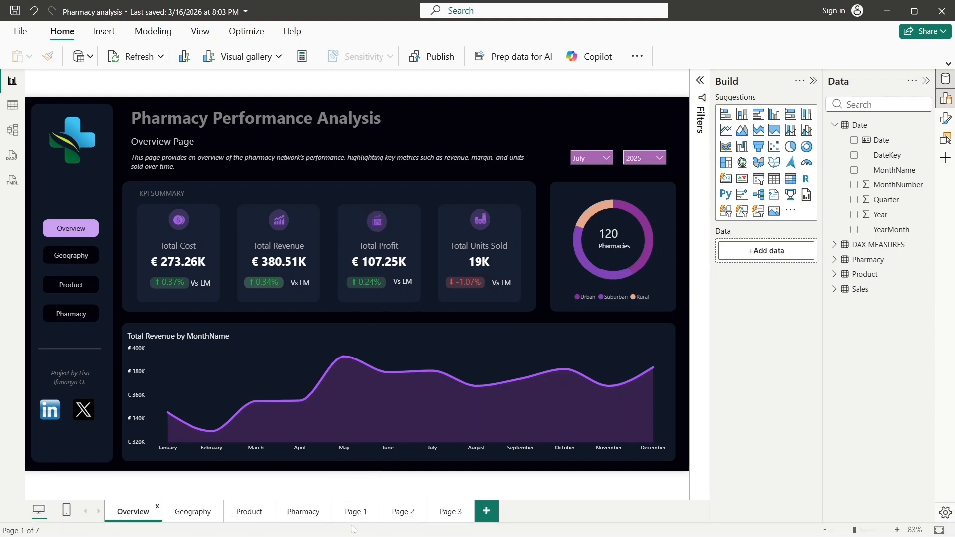
Add Quarter and MonthName below Year on the X-axis of the Total Revenue column chart on Page 1
{"action": "left_click", "coordinate": [355, 512]}
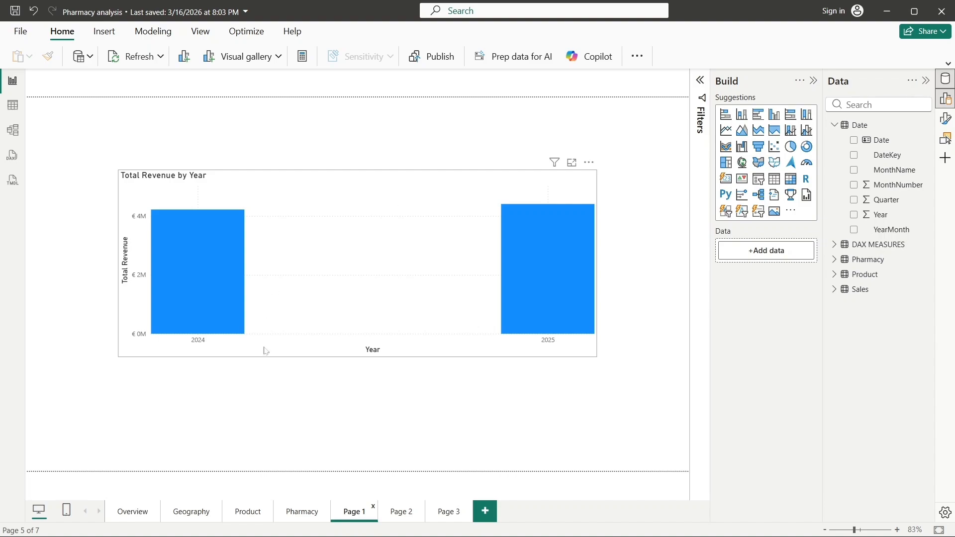
{"action": "left_click", "coordinate": [547, 182]}
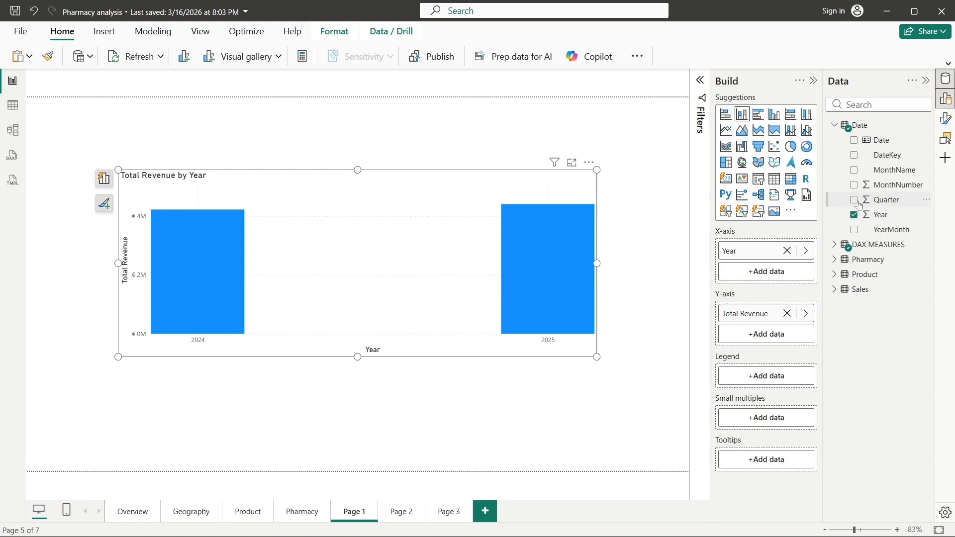
{"action": "left_click_drag", "start_coordinate": [874, 203], "coordinate": [767, 271]}
{"action": "left_click_drag", "start_coordinate": [877, 172], "coordinate": [738, 293]}
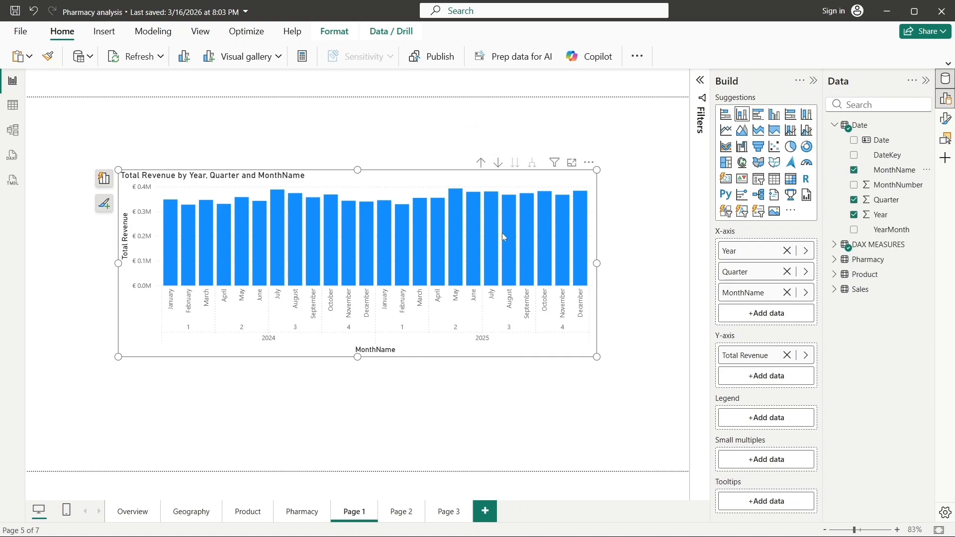
Drill the Total Revenue chart up to the Year level and turn on drill-down mode
{"action": "left_click", "coordinate": [480, 163]}
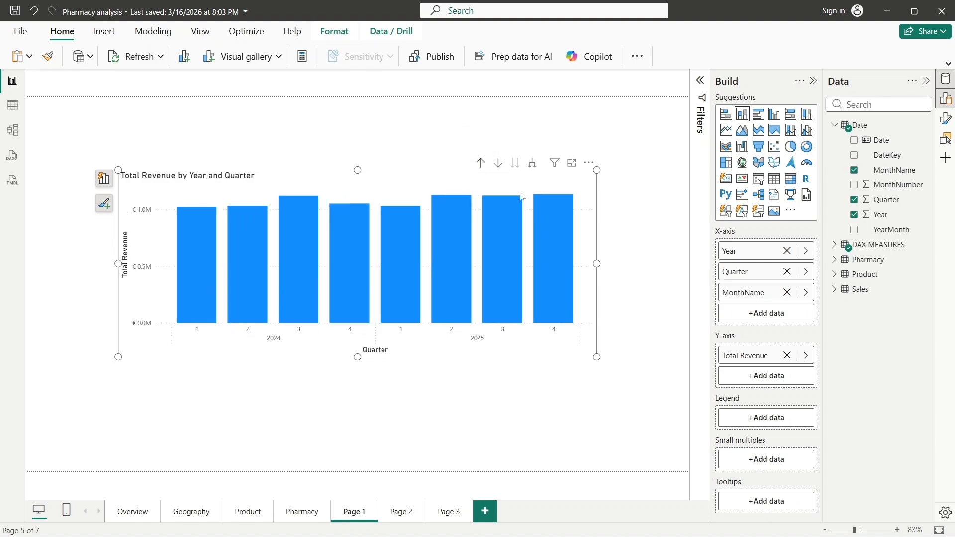
{"action": "left_click", "coordinate": [481, 163]}
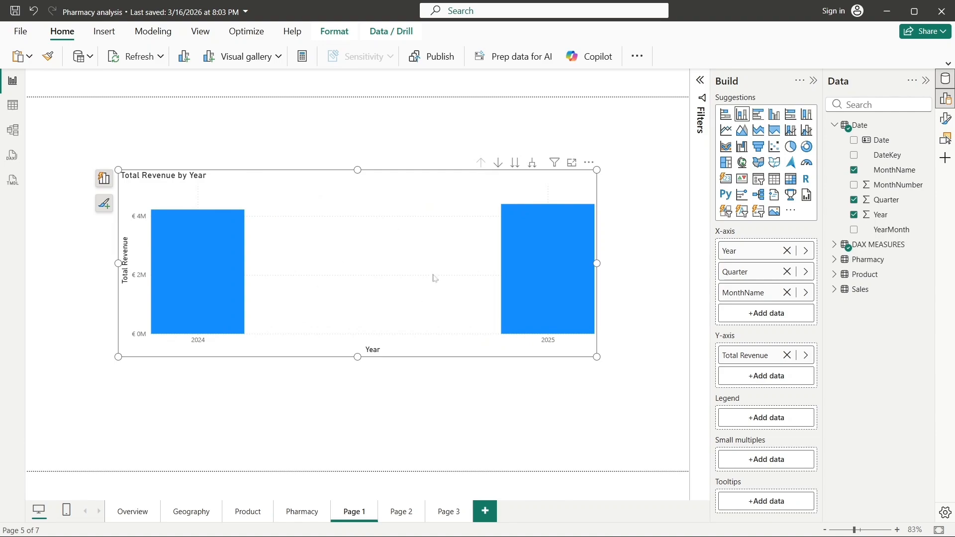
{"action": "left_click", "coordinate": [498, 166]}
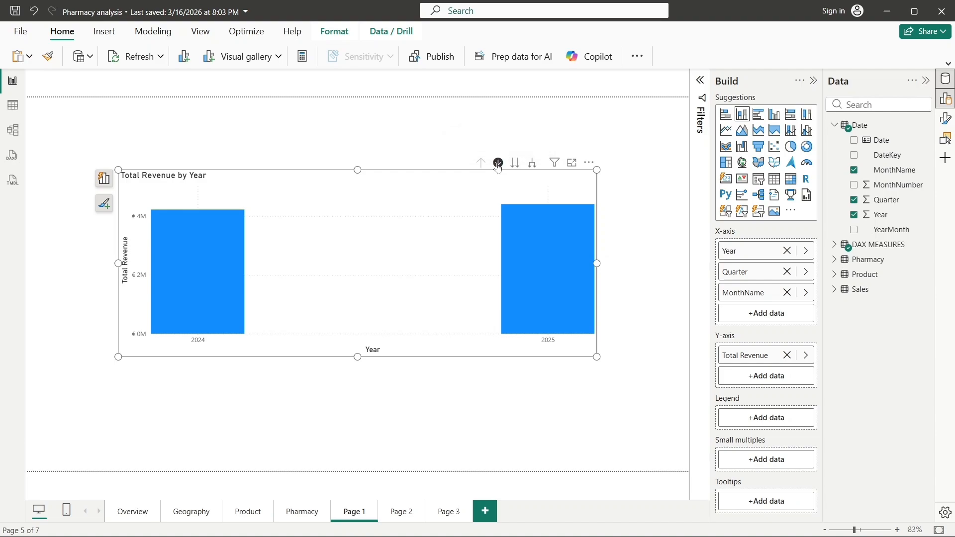
Take the Total Revenue chart through its hierarchy twice, from Year down to MonthName and back up to Year
{"action": "left_click", "coordinate": [515, 167]}
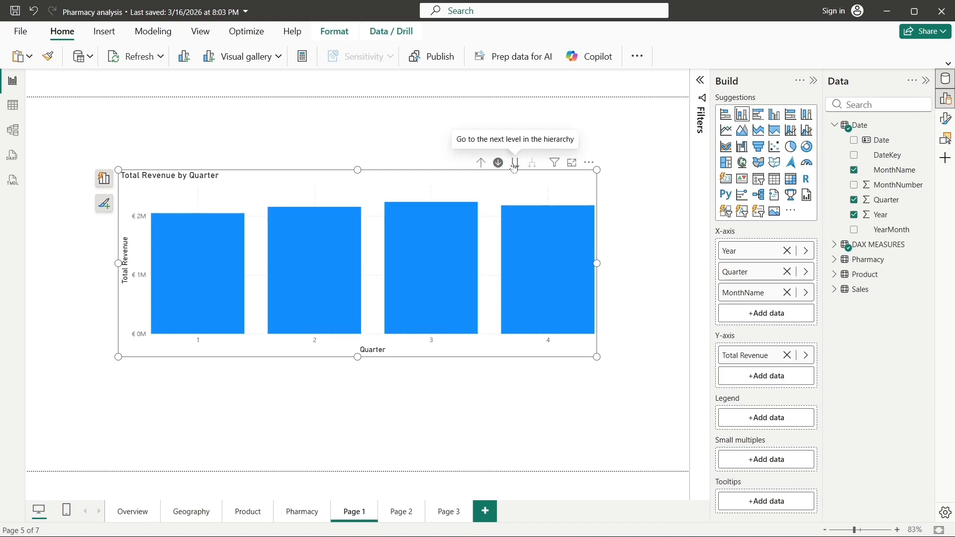
{"action": "left_click", "coordinate": [515, 163]}
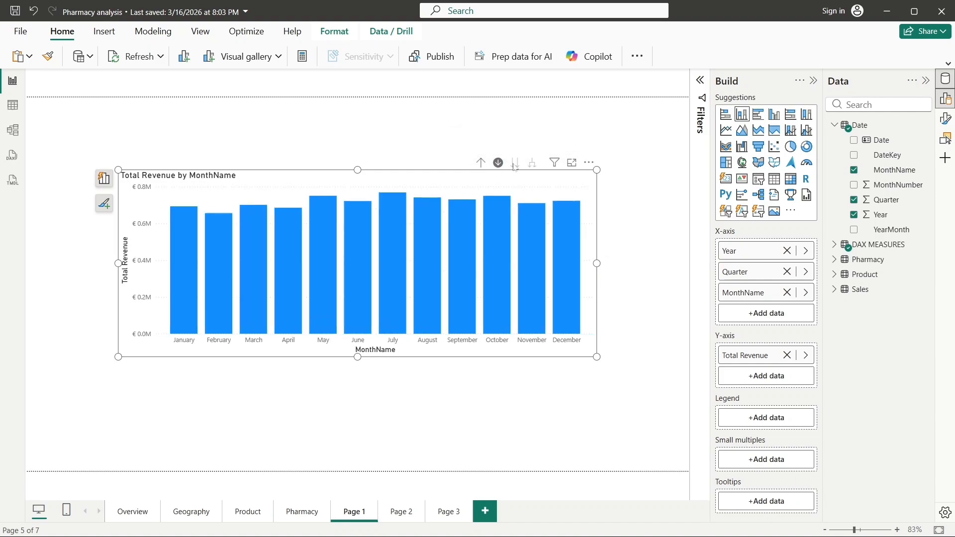
{"action": "left_click", "coordinate": [481, 164]}
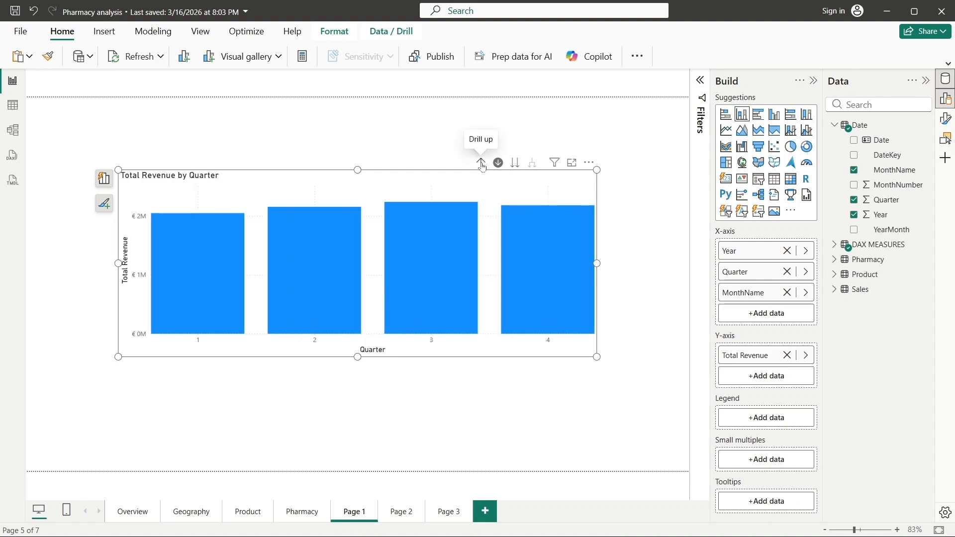
{"action": "left_click", "coordinate": [482, 164]}
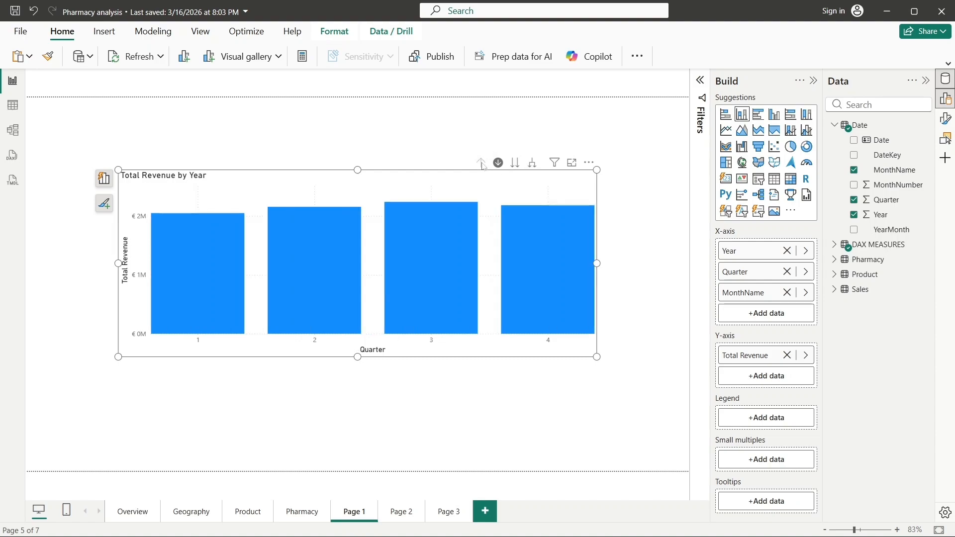
{"action": "left_click", "coordinate": [515, 163]}
{"action": "left_click", "coordinate": [515, 163]}
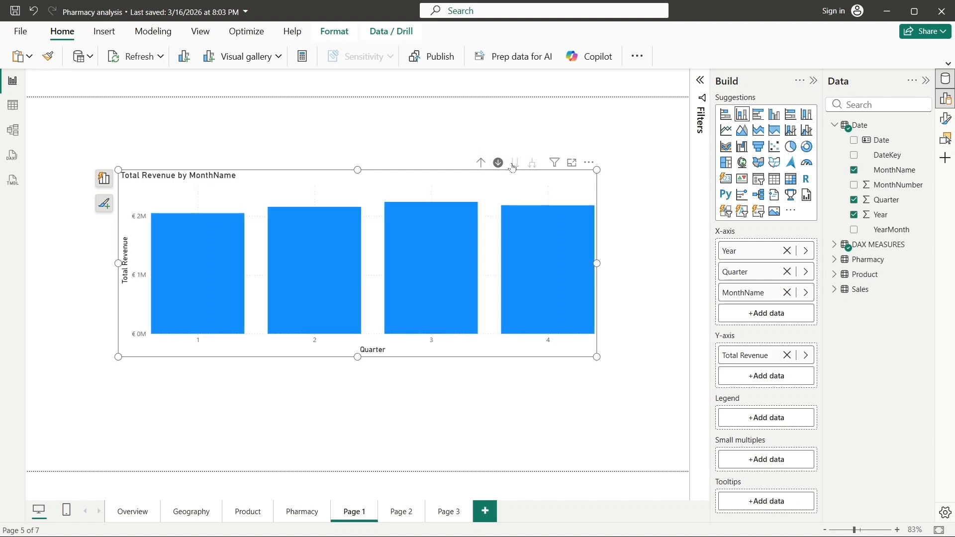
{"action": "left_click", "coordinate": [481, 164]}
{"action": "left_click", "coordinate": [481, 164]}
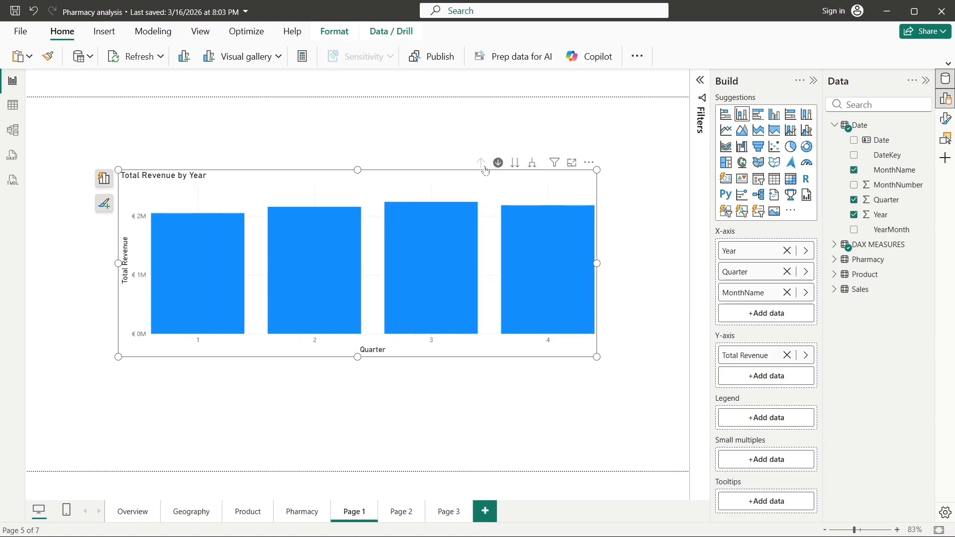
Move the Total Revenue chart down to the MonthName level and back up to Quarter, leaving it deselected
{"action": "left_click", "coordinate": [515, 164]}
{"action": "left_click", "coordinate": [516, 164]}
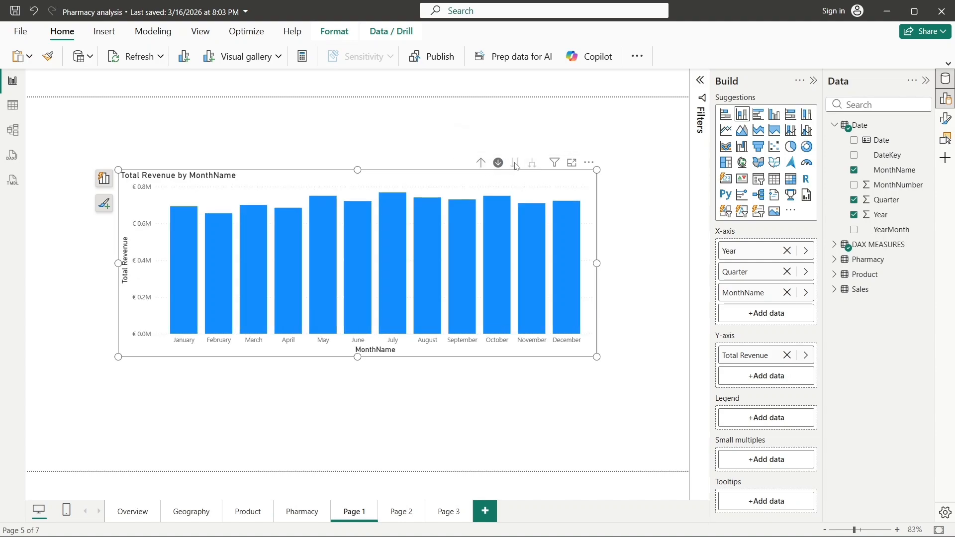
{"action": "left_click", "coordinate": [481, 164]}
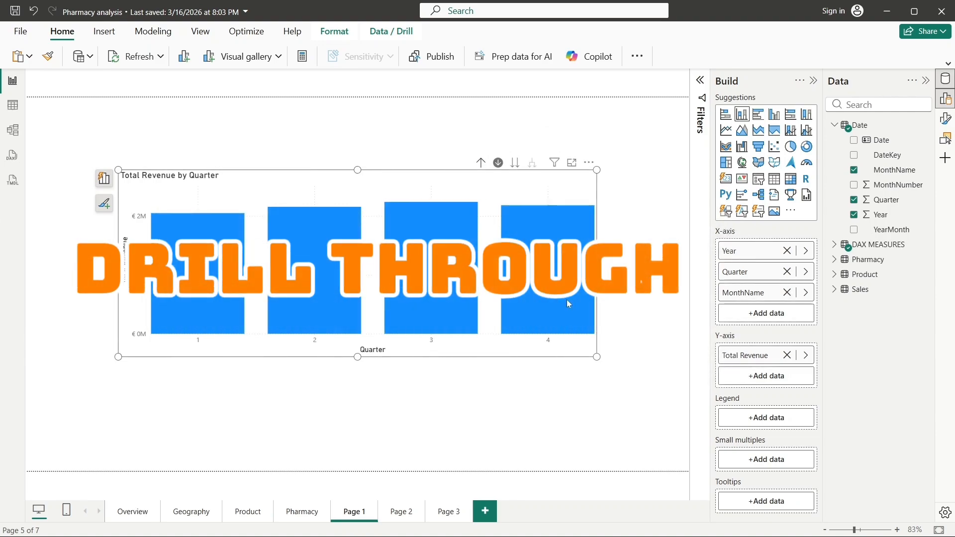
{"action": "left_click", "coordinate": [486, 444]}
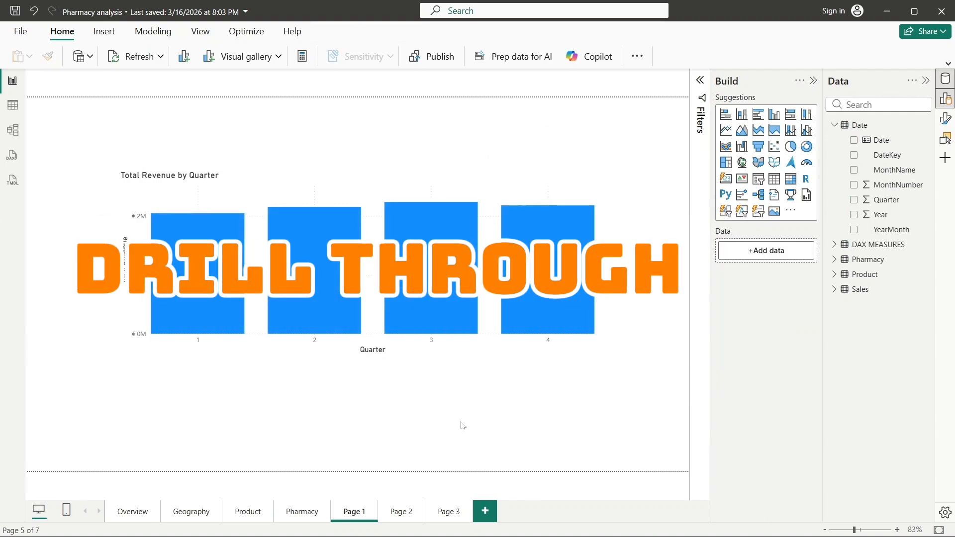
Examine the Total Revenue by PharmacyType bar chart on Page 2 and the pharmacy details table on Page 3
{"action": "left_click", "coordinate": [398, 515]}
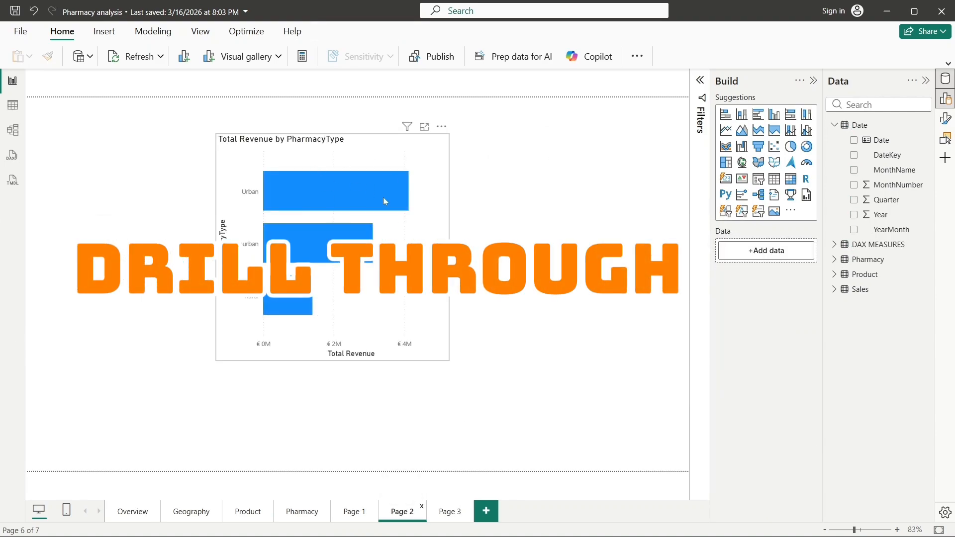
{"action": "left_click", "coordinate": [338, 152]}
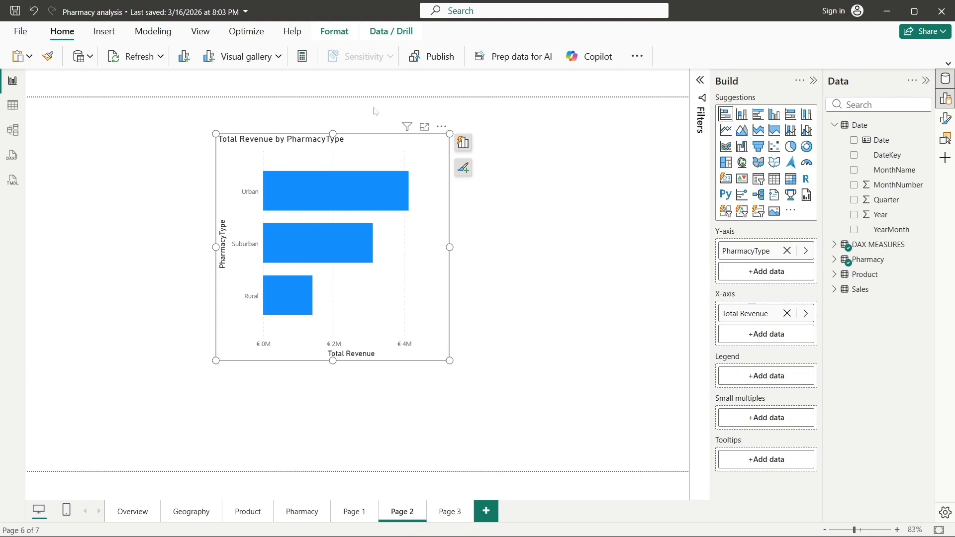
{"action": "left_click", "coordinate": [450, 512]}
{"action": "key", "text": "ctrl+v"}
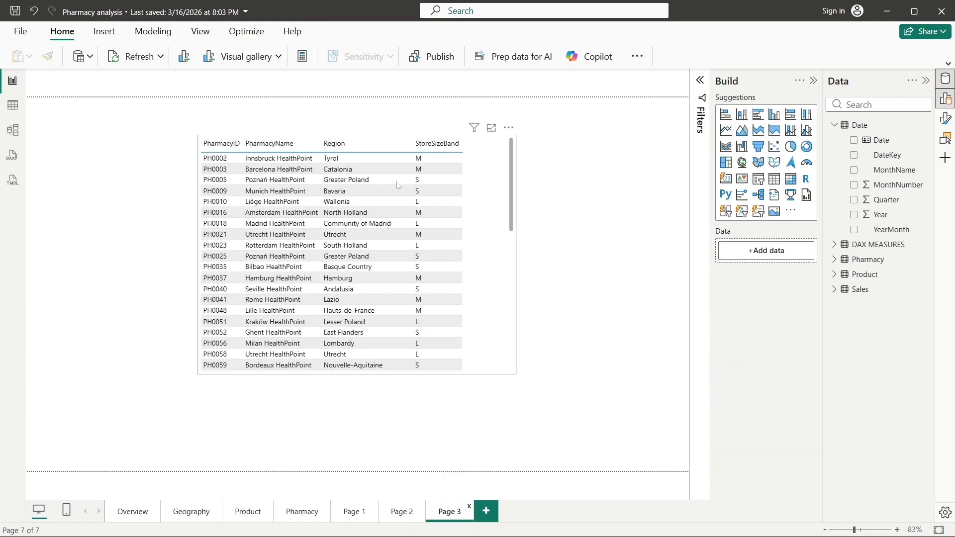
{"action": "left_click", "coordinate": [609, 192]}
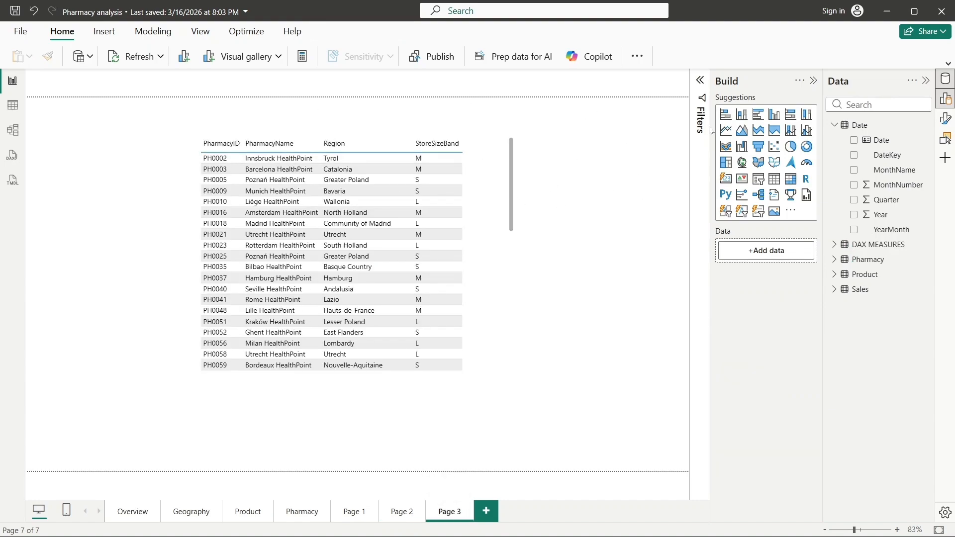
Rename Page 3 as "Pharmatype Drill" in its page information settings
{"action": "left_click", "coordinate": [945, 118]}
{"action": "left_click", "coordinate": [814, 80]}
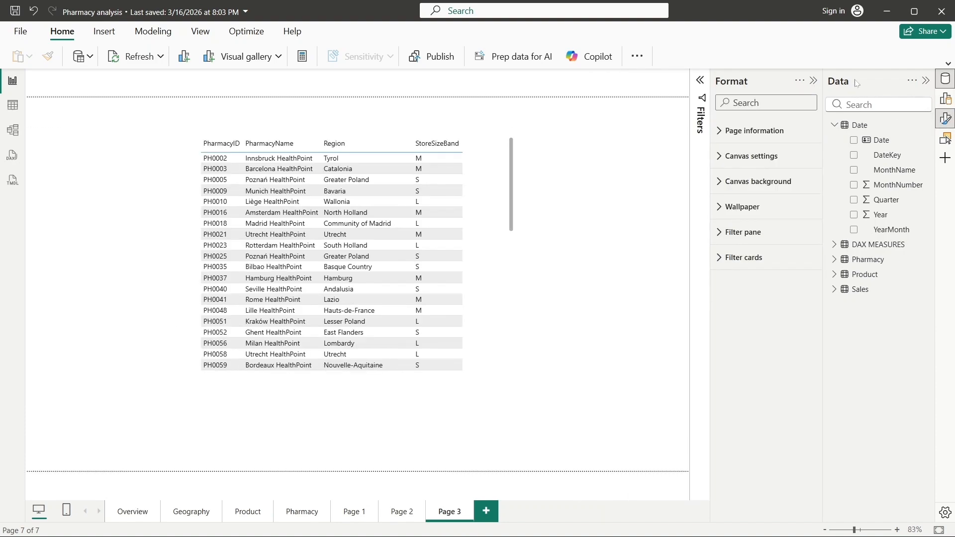
{"action": "left_click", "coordinate": [926, 81]}
{"action": "left_click", "coordinate": [866, 131]}
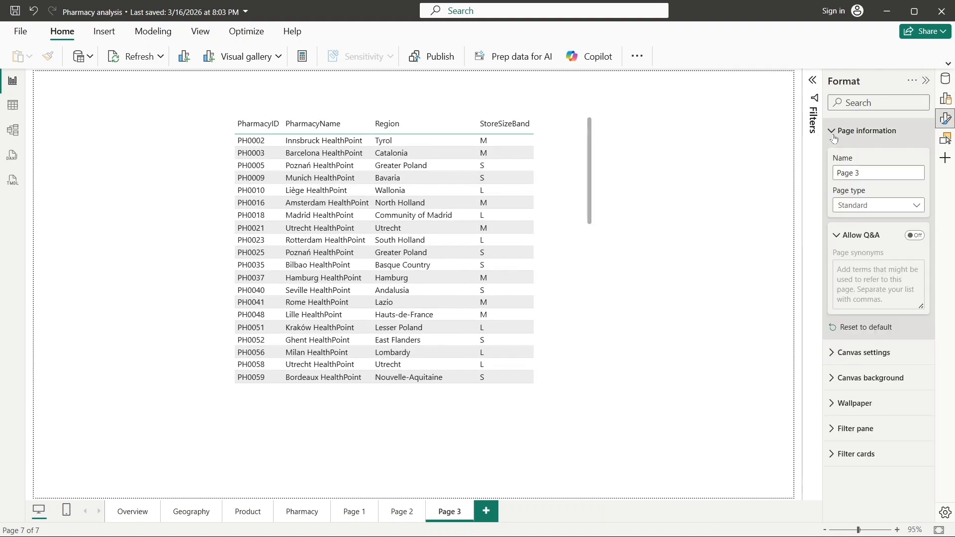
{"action": "left_click_drag", "start_coordinate": [863, 173], "coordinate": [796, 180]}
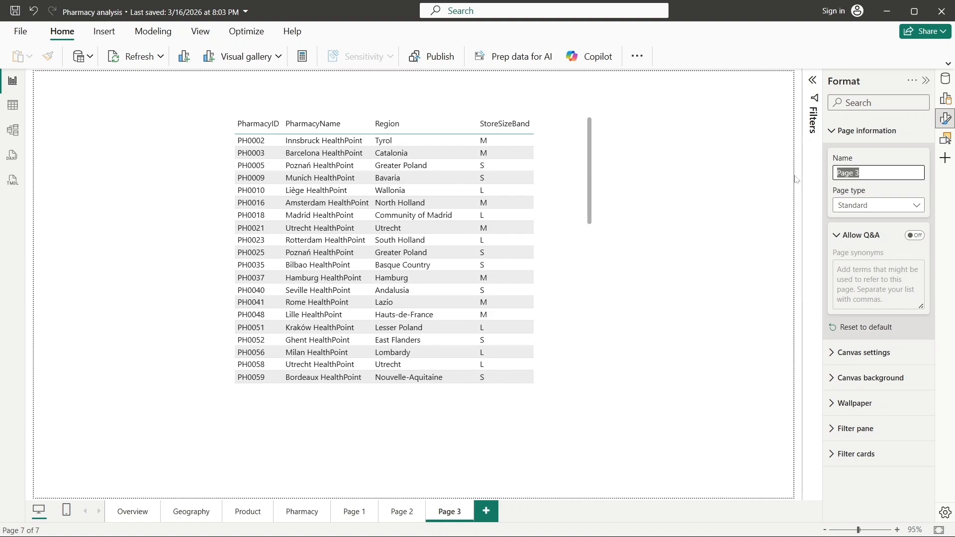
{"action": "type", "text": "p"}
{"action": "key", "text": "BackSpace"}
{"action": "key", "text": "BackSpace"}
{"action": "key", "text": "BackSpace"}
{"action": "key", "text": "BackSpace"}
{"action": "key", "text": "BackSpace"}
{"action": "key", "text": "BackSpace"}
{"action": "key", "text": "BackSpace"}
{"action": "key", "text": "BackSpace"}
{"action": "key", "text": "BackSpace"}
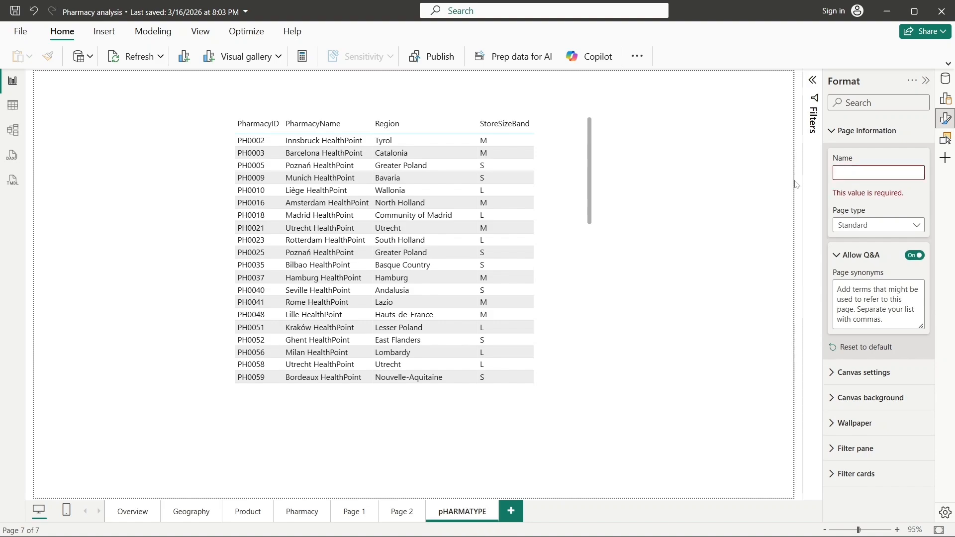
{"action": "type", "text": "Pharmatype"}
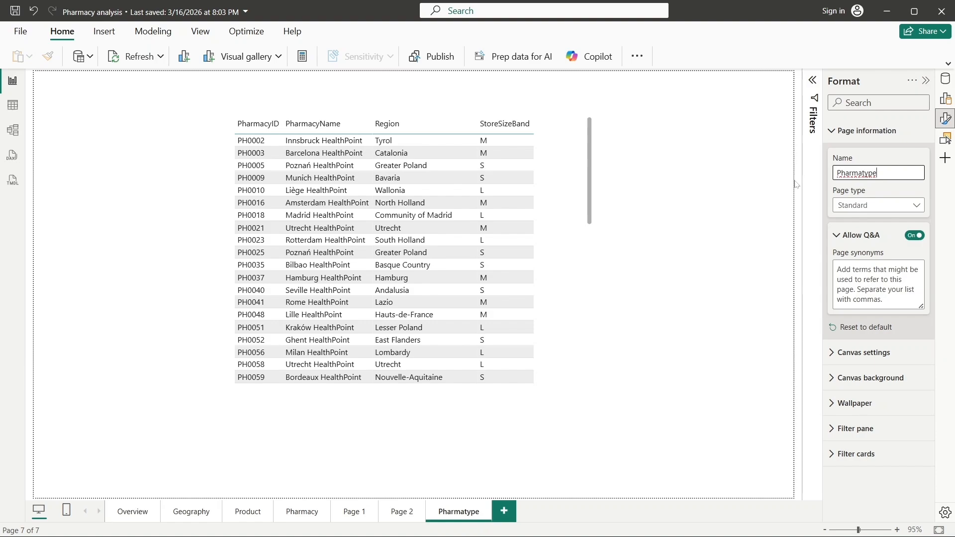
{"action": "type", "text": "ill"}
Set the page type of Pharmatype Drill to Drillthrough and remove the existing PharmacyType drill-through field
{"action": "left_click", "coordinate": [891, 206]}
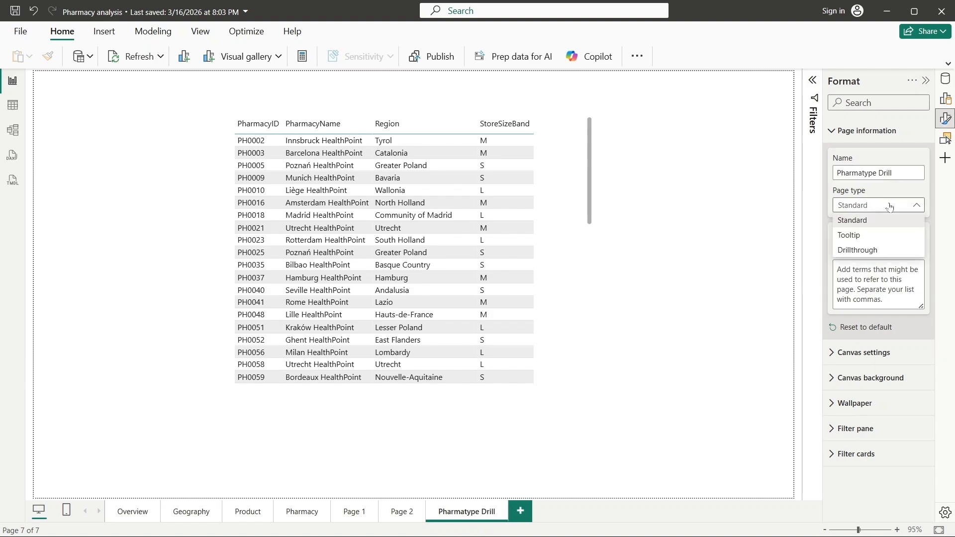
{"action": "left_click", "coordinate": [888, 251]}
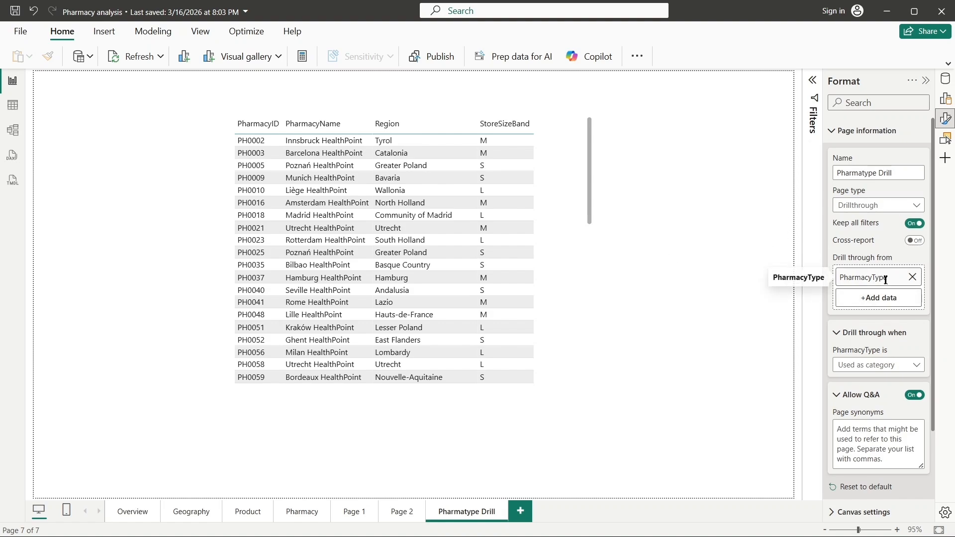
{"action": "left_click_drag", "start_coordinate": [874, 277], "coordinate": [823, 261]}
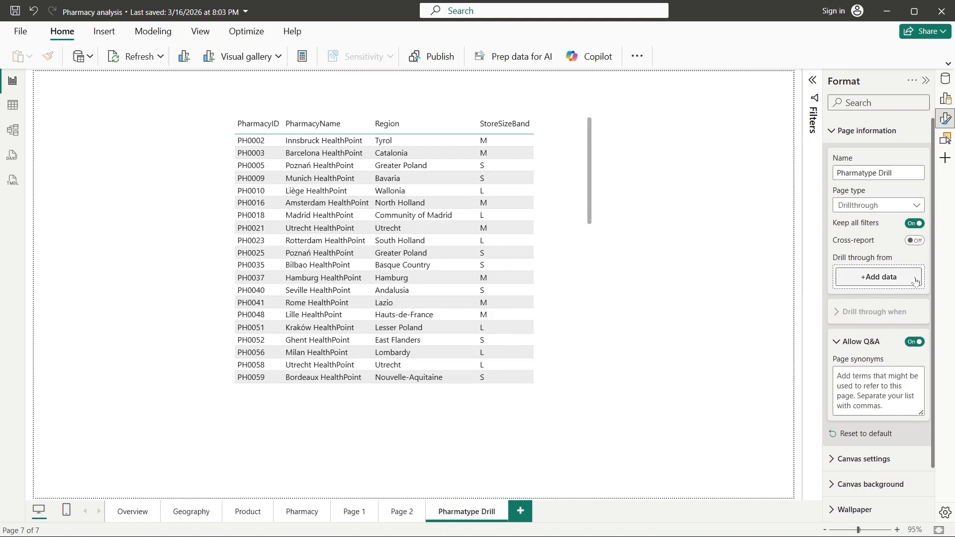
Add PharmacyType from the Pharmacy table as the page's drill-through field
{"action": "left_click", "coordinate": [872, 277]}
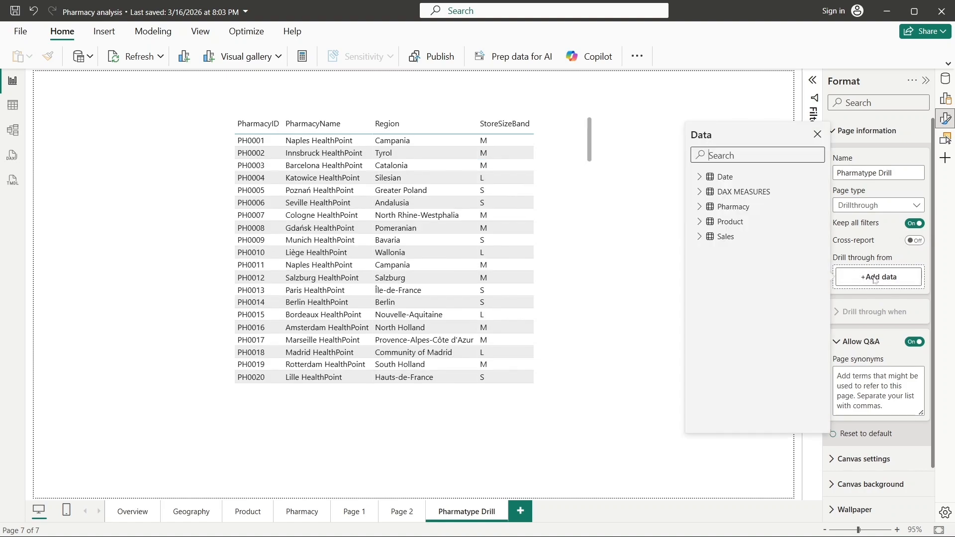
{"action": "left_click", "coordinate": [700, 207]}
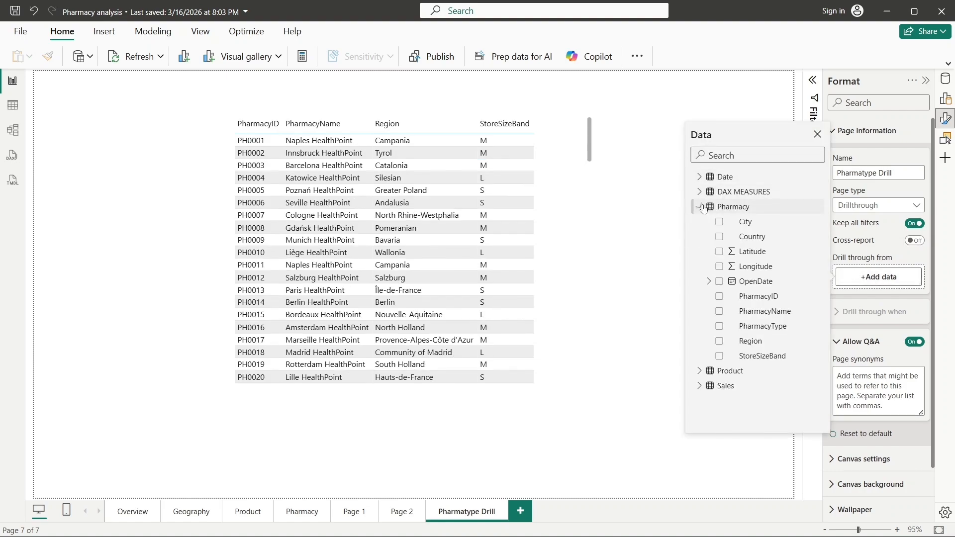
{"action": "left_click", "coordinate": [719, 326]}
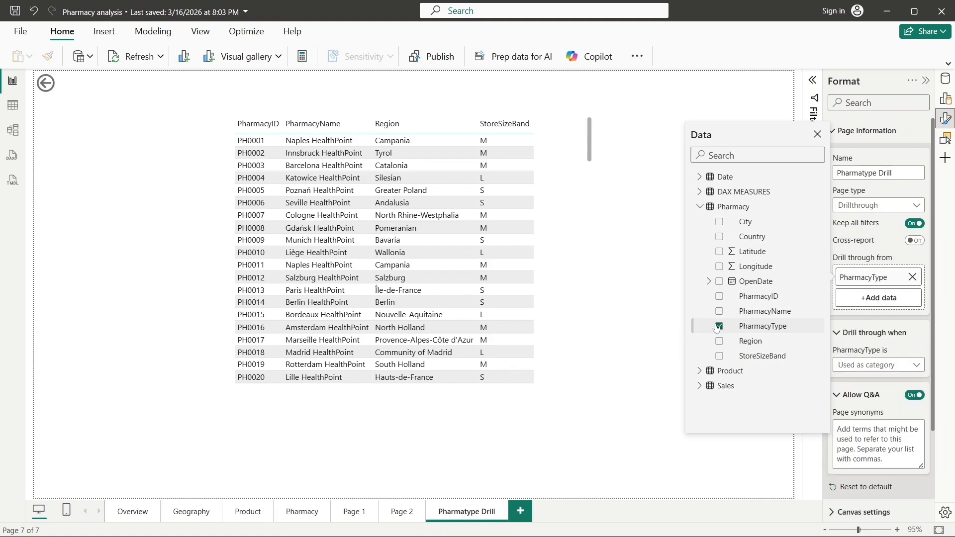
{"action": "left_click", "coordinate": [817, 134]}
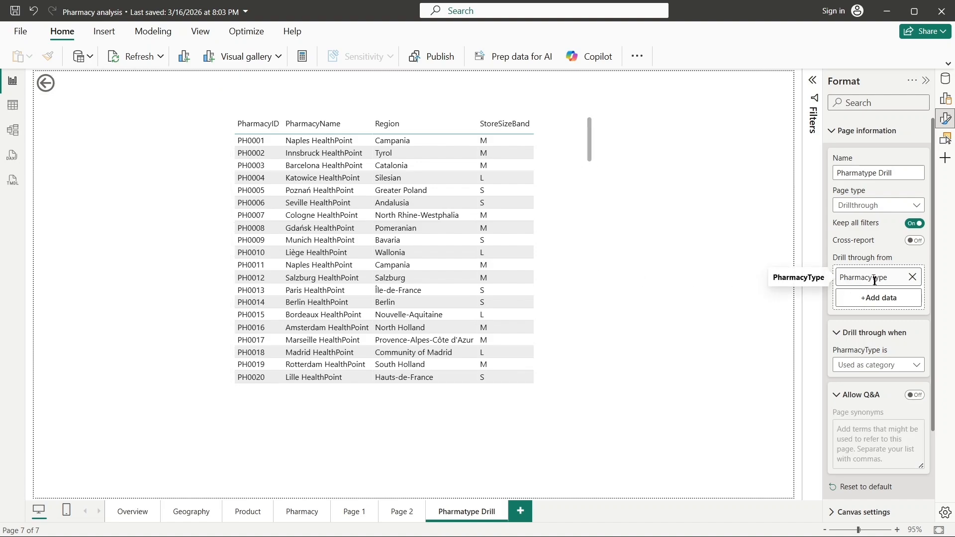
Return to Page 2 and drill through from the Urban bar to the Pharmatype Drill page
{"action": "left_click", "coordinate": [76, 90], "text": "ctrl"}
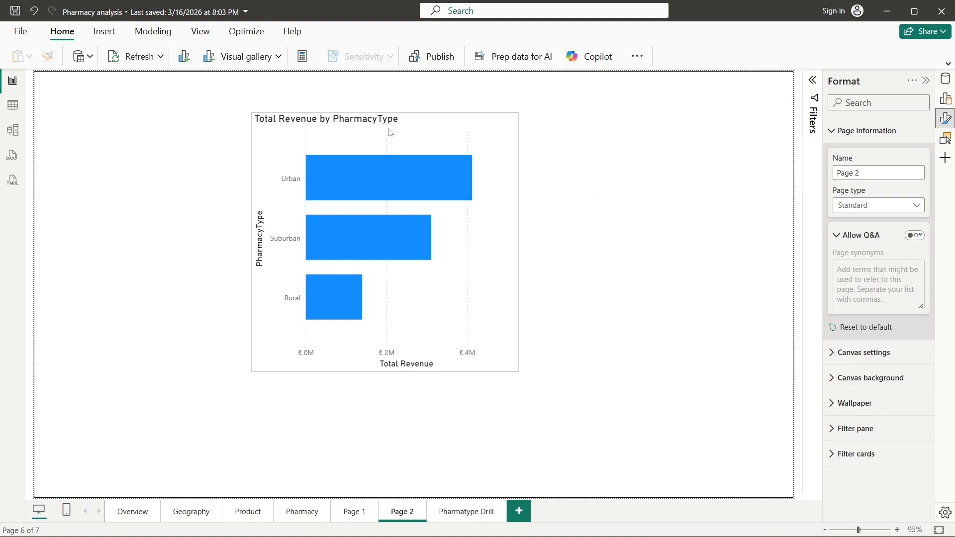
{"action": "mouse_move", "coordinate": [315, 173]}
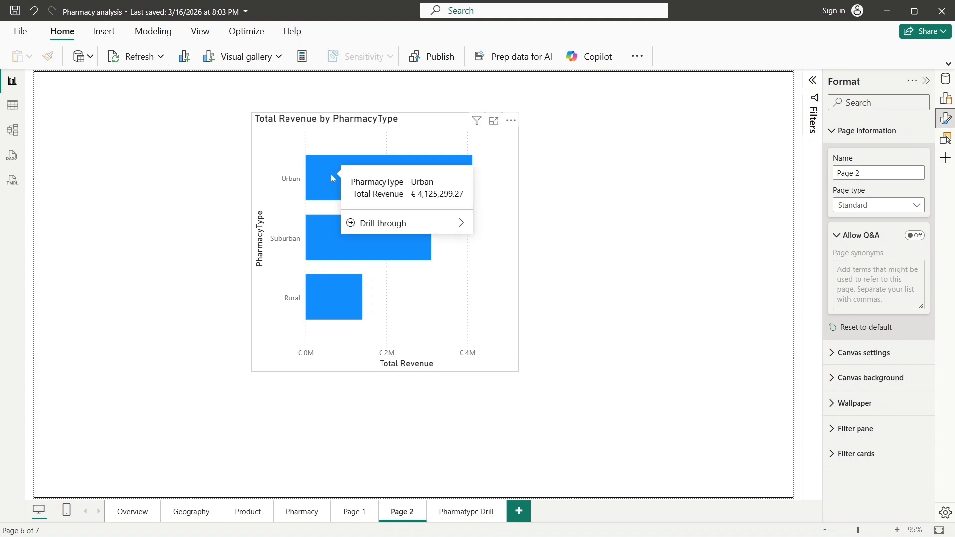
{"action": "mouse_move", "coordinate": [382, 230]}
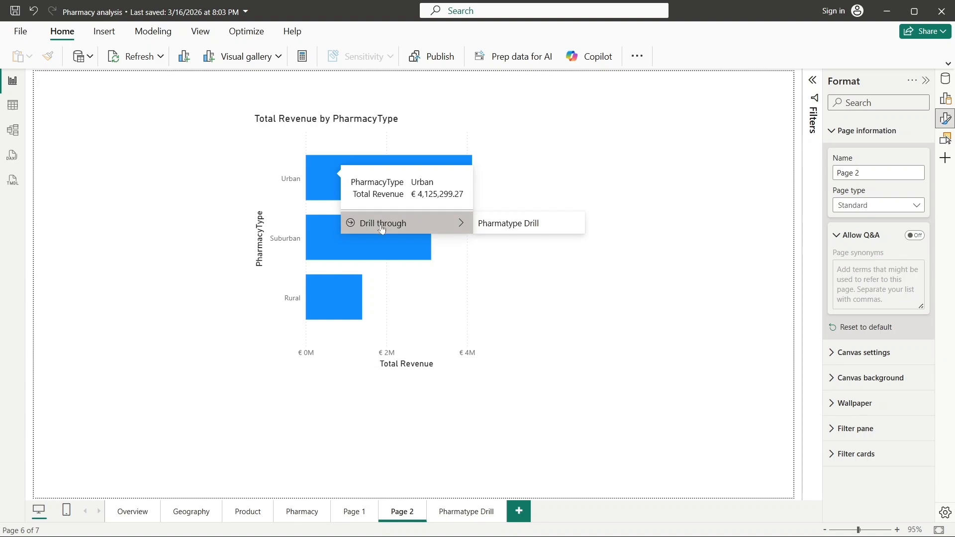
{"action": "left_click", "coordinate": [495, 228]}
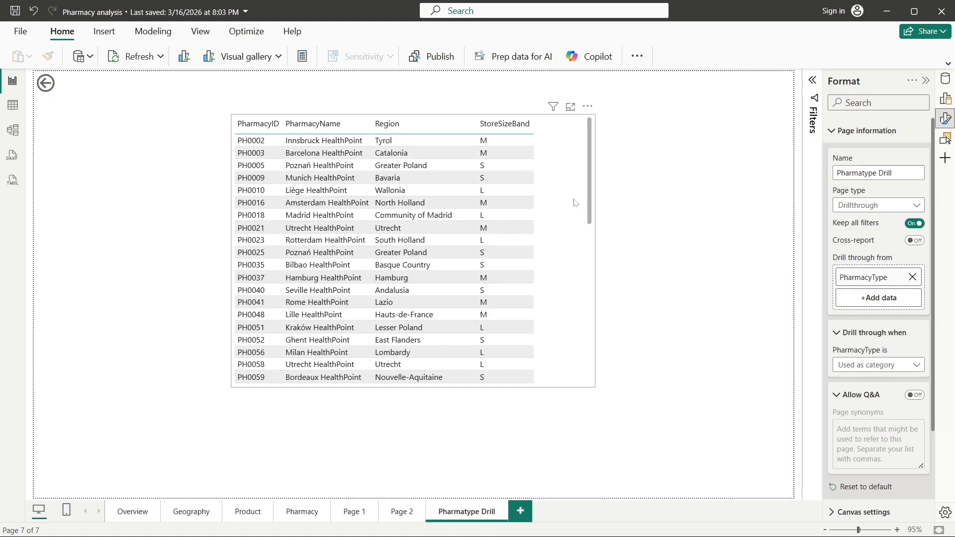
Review the Urban pharmacies in the drill-through table and go back to Page 2 with the page's back button
{"action": "left_click_drag", "start_coordinate": [588, 197], "coordinate": [588, 150]}
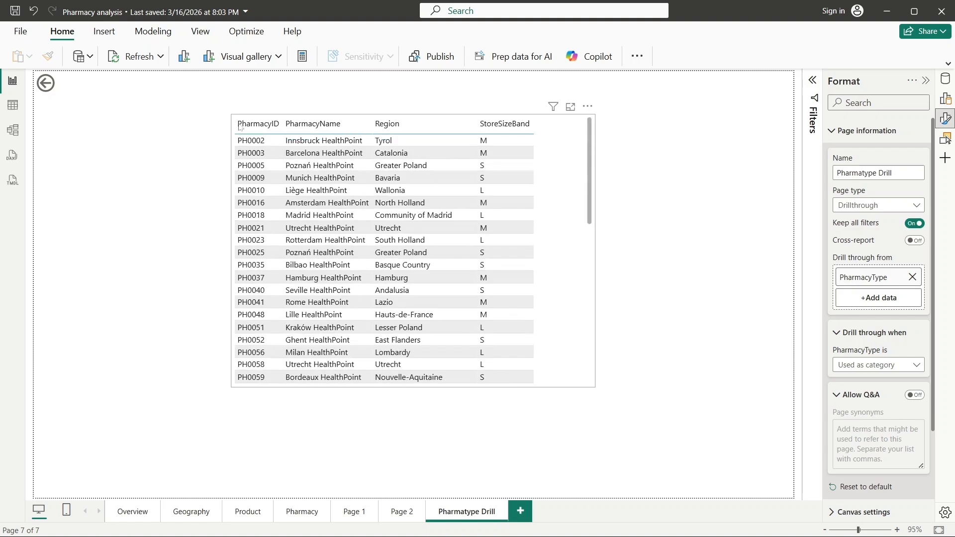
{"action": "left_click", "coordinate": [53, 86]}
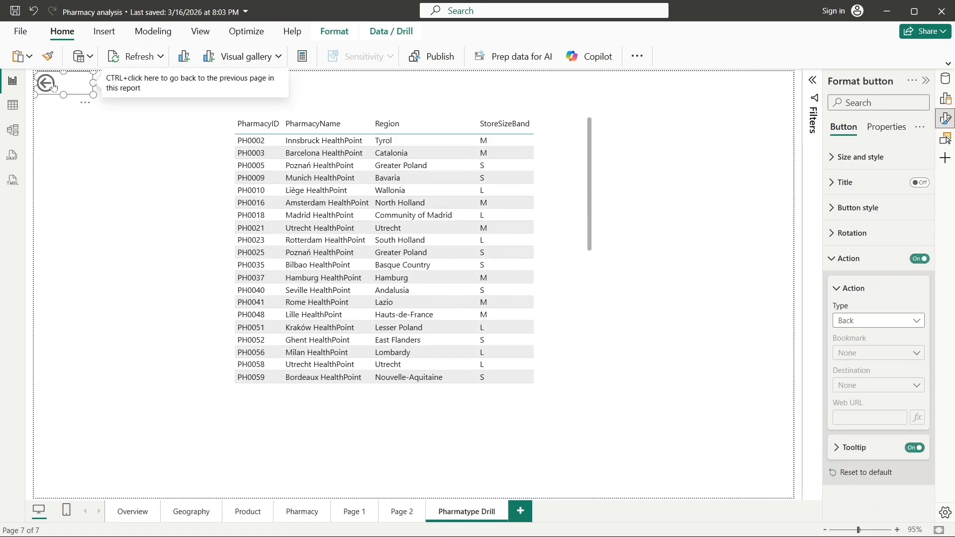
{"action": "left_click", "coordinate": [54, 88], "text": "ctrl"}
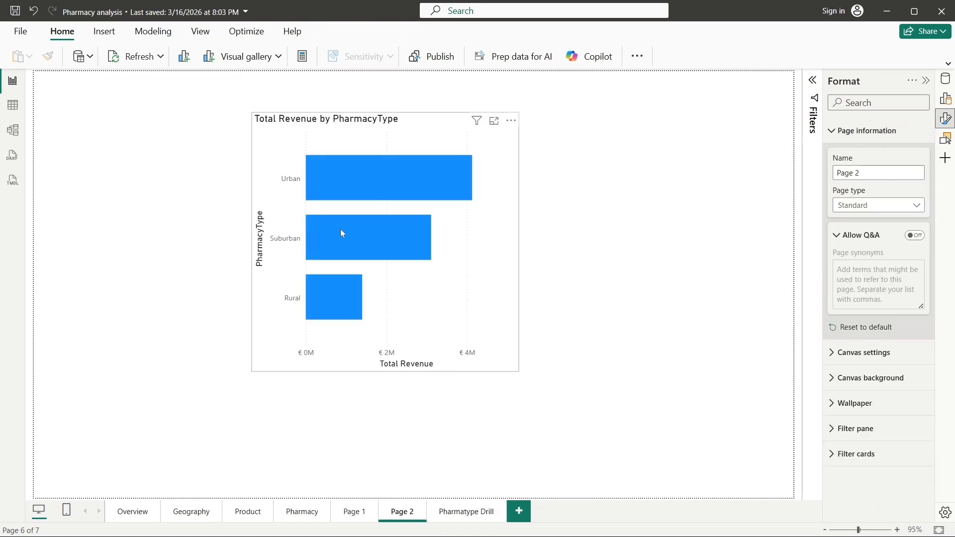
Drill through from the Suburban bar to the Pharmatype Drill page and review its pharmacy table down to the last row
{"action": "mouse_move", "coordinate": [325, 243]}
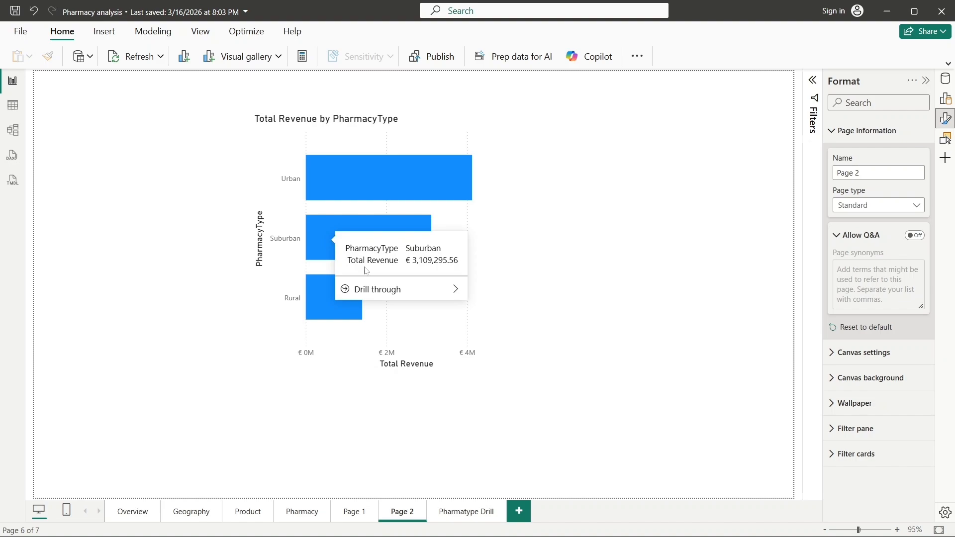
{"action": "mouse_move", "coordinate": [396, 288]}
{"action": "left_click", "coordinate": [488, 291]}
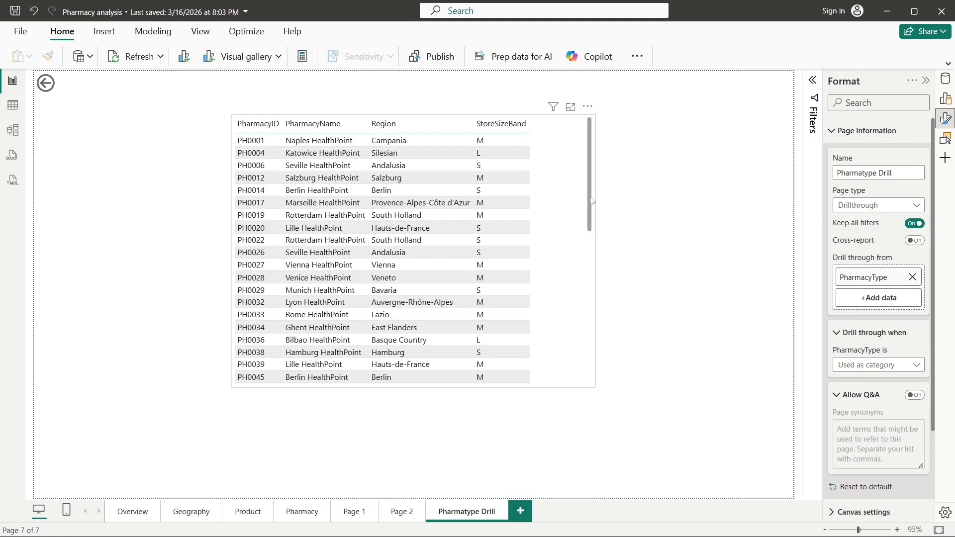
{"action": "scroll", "coordinate": [561, 347], "scroll_direction": "down", "scroll_amount": 10}
{"action": "left_click_drag", "start_coordinate": [590, 197], "coordinate": [570, 419]}
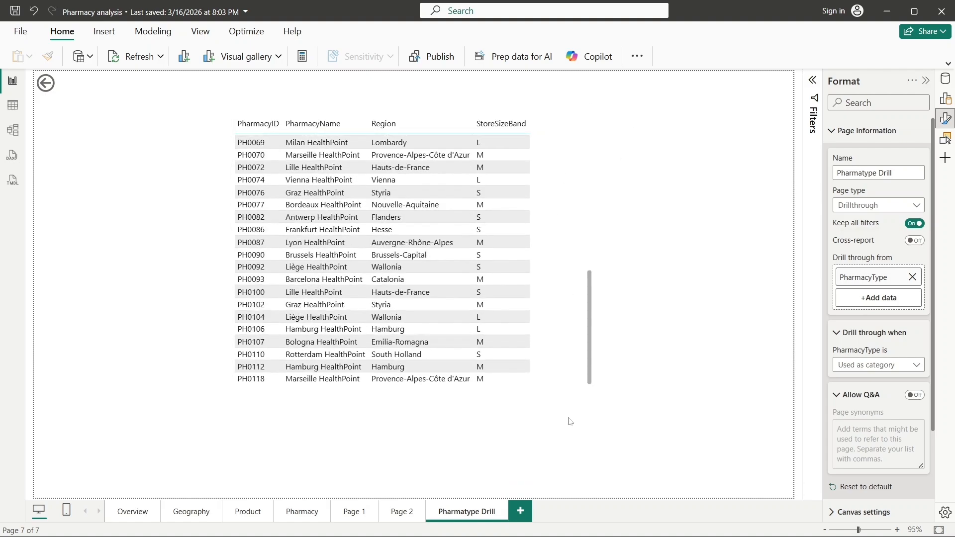
Return to Page 2, drill through from the Rural bar to Pharmatype Drill, and review the full list of pharmacies
{"action": "left_click", "coordinate": [46, 84], "text": "ctrl"}
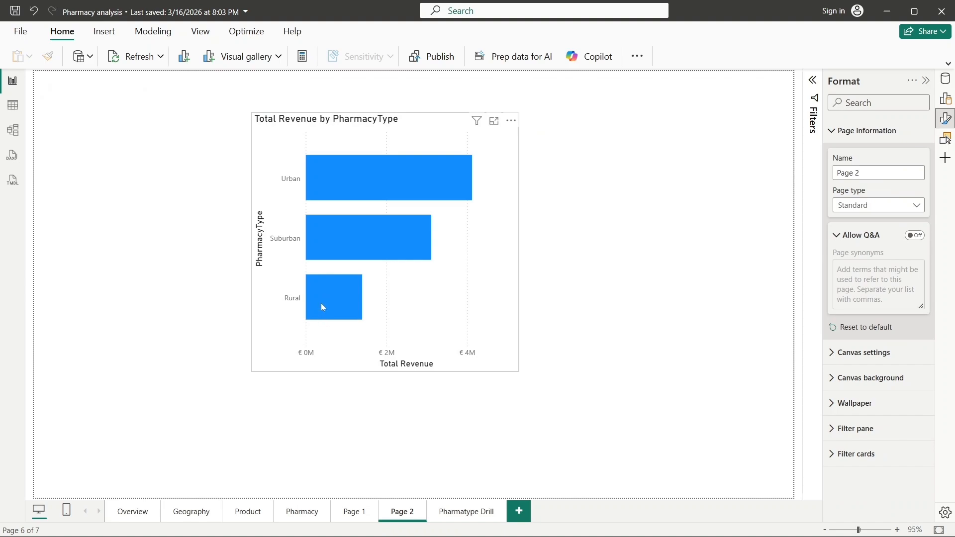
{"action": "mouse_move", "coordinate": [322, 306]}
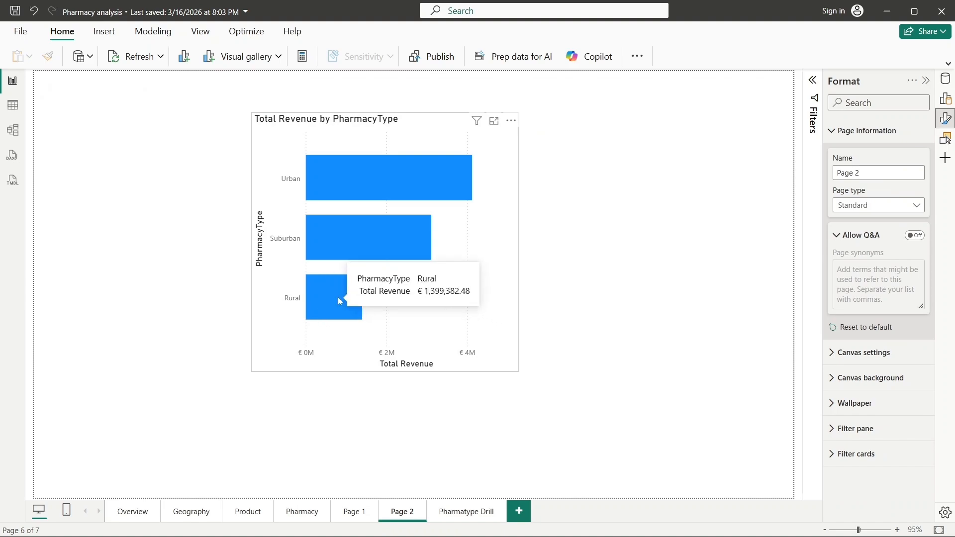
{"action": "mouse_move", "coordinate": [409, 299]}
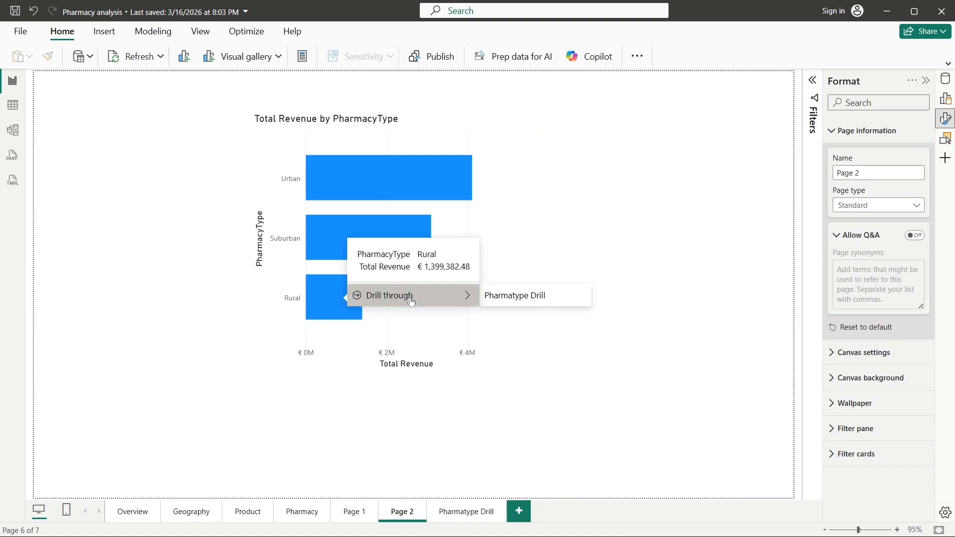
{"action": "left_click", "coordinate": [490, 301]}
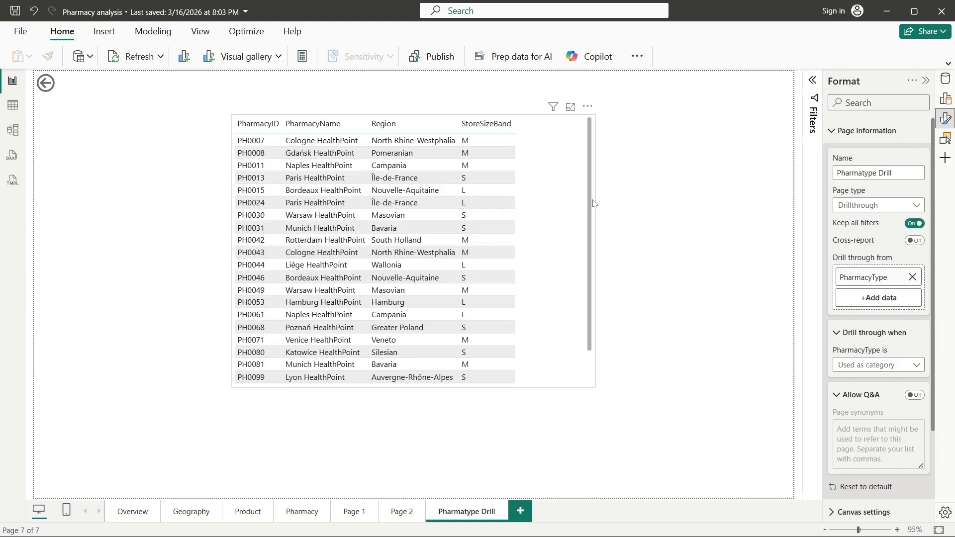
{"action": "scroll", "coordinate": [580, 281], "scroll_direction": "down", "scroll_amount": 3}
{"action": "left_click", "coordinate": [587, 270]}
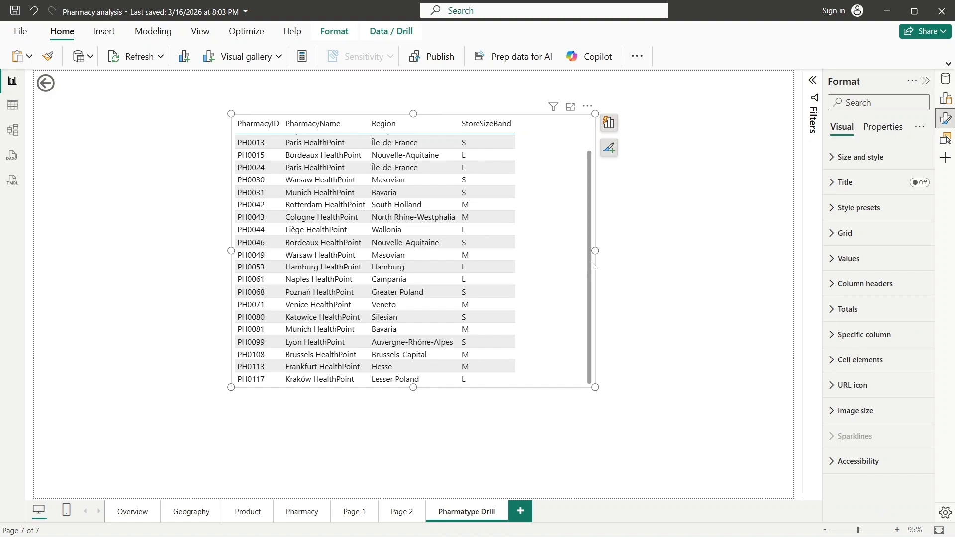
{"action": "scroll", "coordinate": [591, 274], "scroll_direction": "up", "scroll_amount": 3}
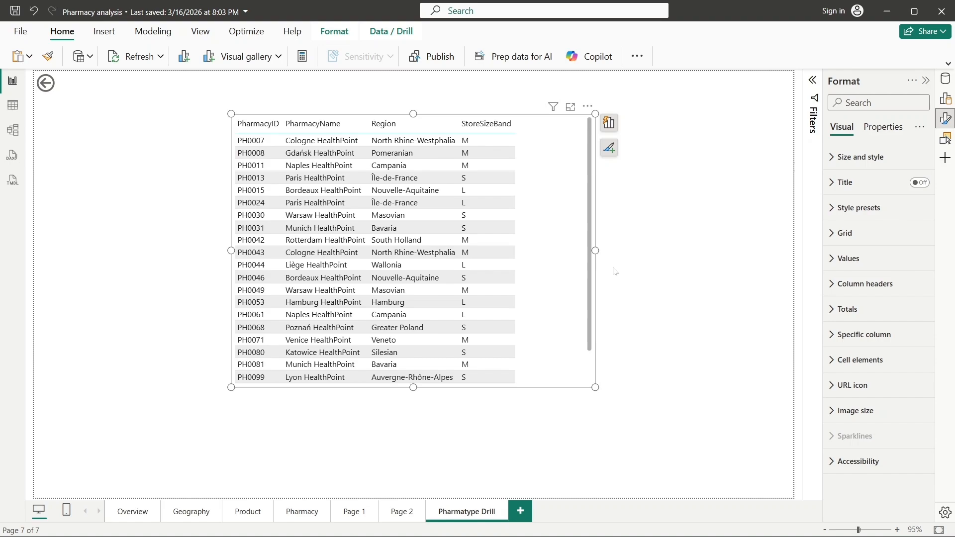